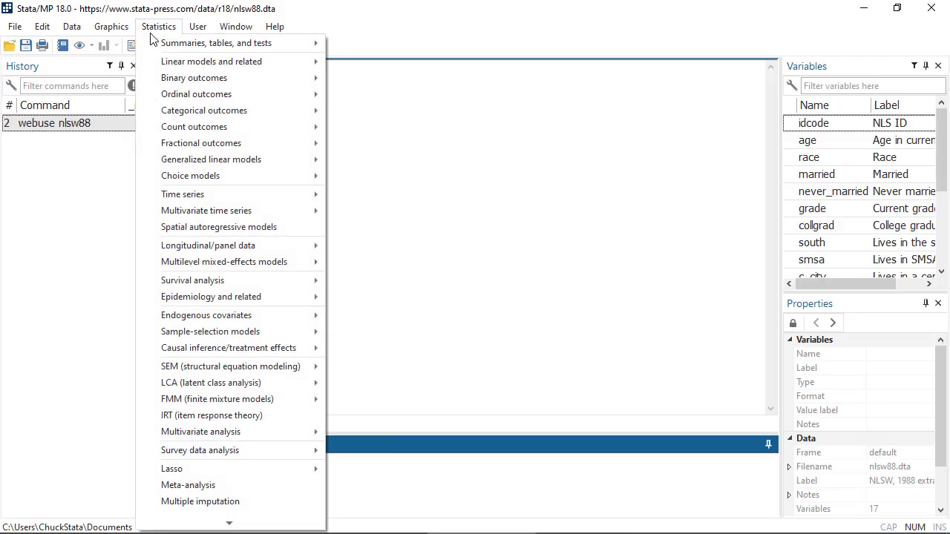
- Tabulate smsa, south, collgrad, wage, hours and tenure by union with tests, hiding the group title and totals
left_click(349, 67)
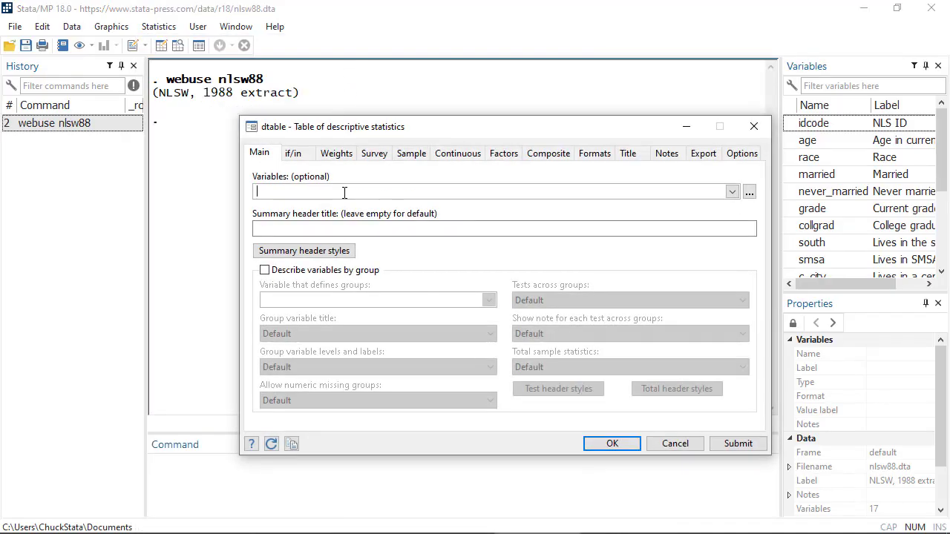
type("i.(smsa south collgrad) wage hours tenure")
left_click(265, 270)
left_click(406, 300)
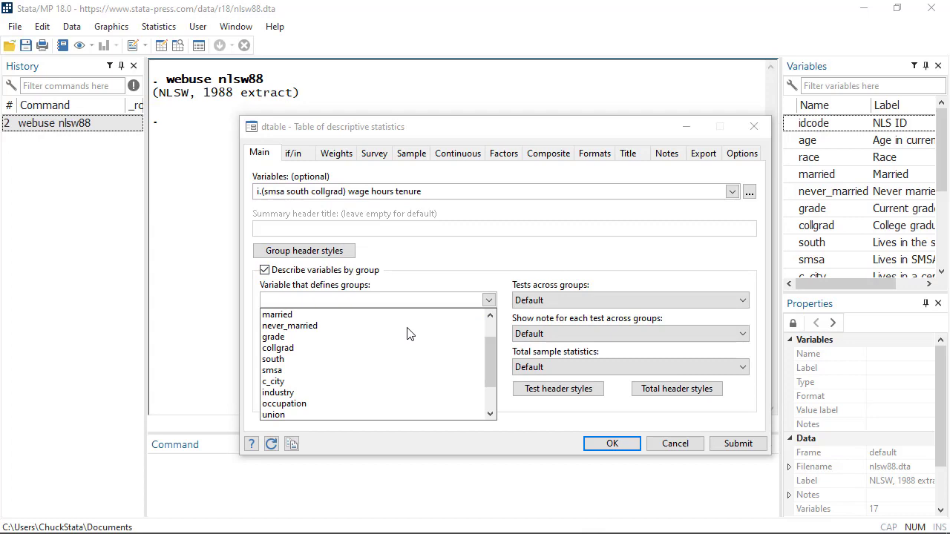
left_click(378, 415)
left_click(379, 333)
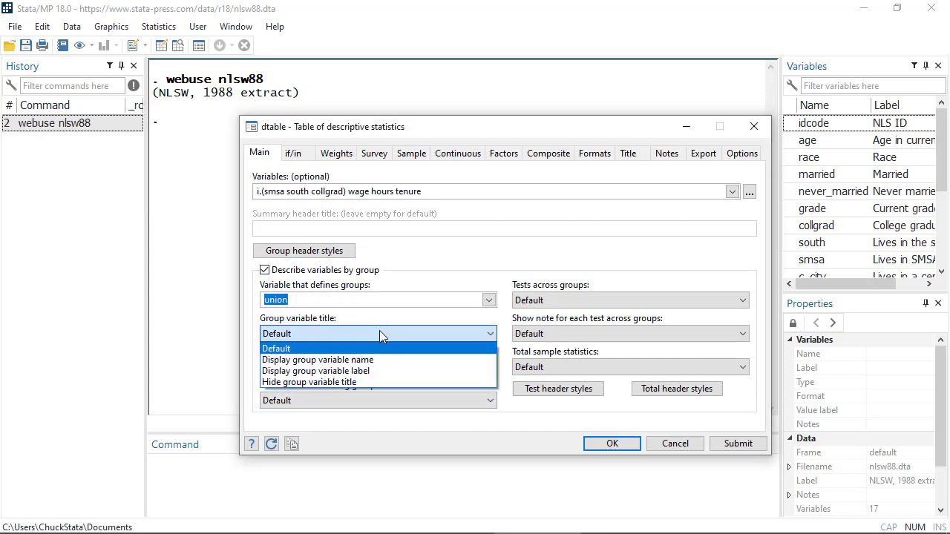
left_click(378, 382)
left_click(738, 300)
left_click(667, 334)
left_click(694, 367)
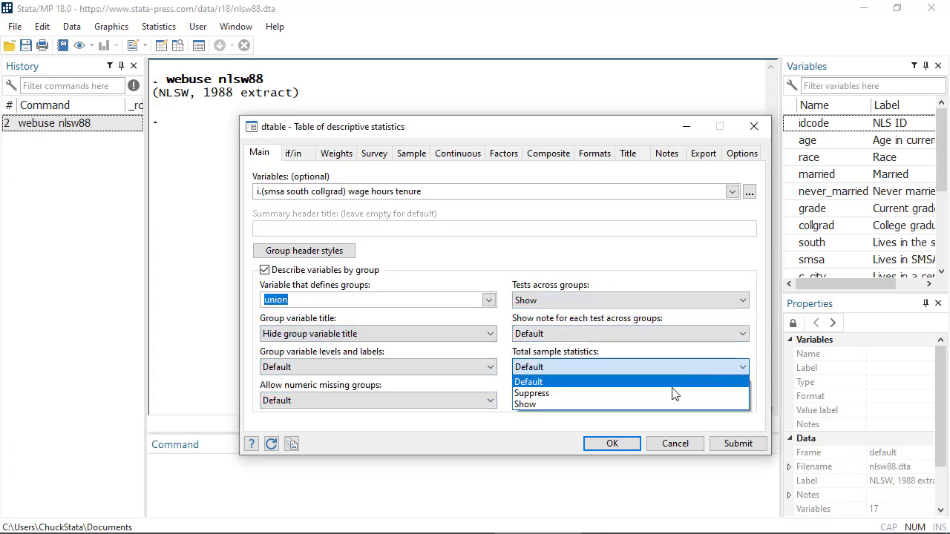
left_click(672, 393)
- Export the table to table1.xlsx, replacing any existing sheet, and open the exported file
left_click(703, 155)
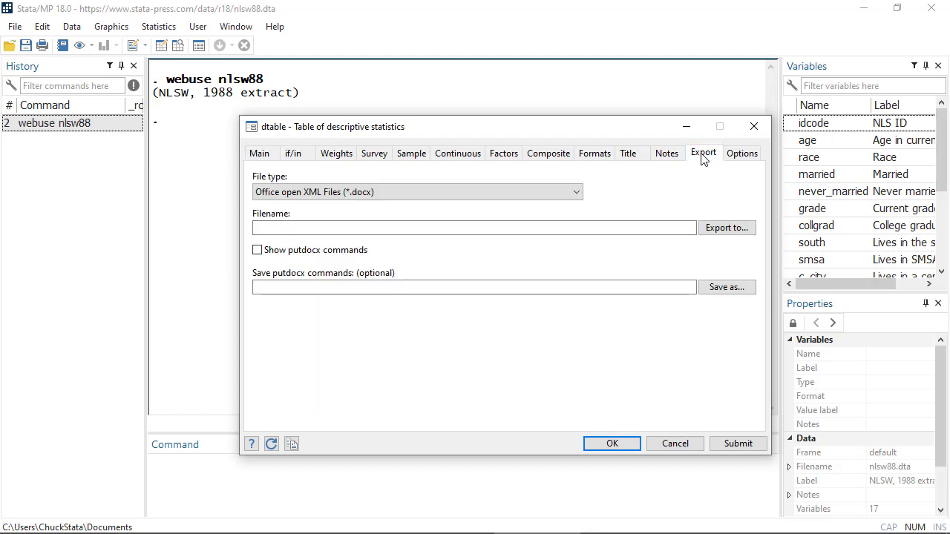
left_click(553, 228)
type("1")
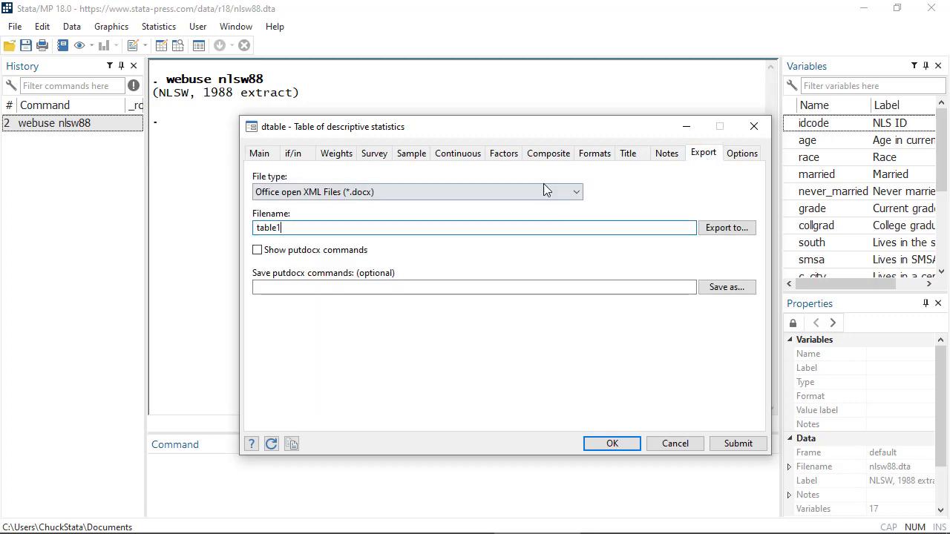
left_click(547, 191)
left_click(507, 242)
left_click(284, 348)
left_click(620, 446)
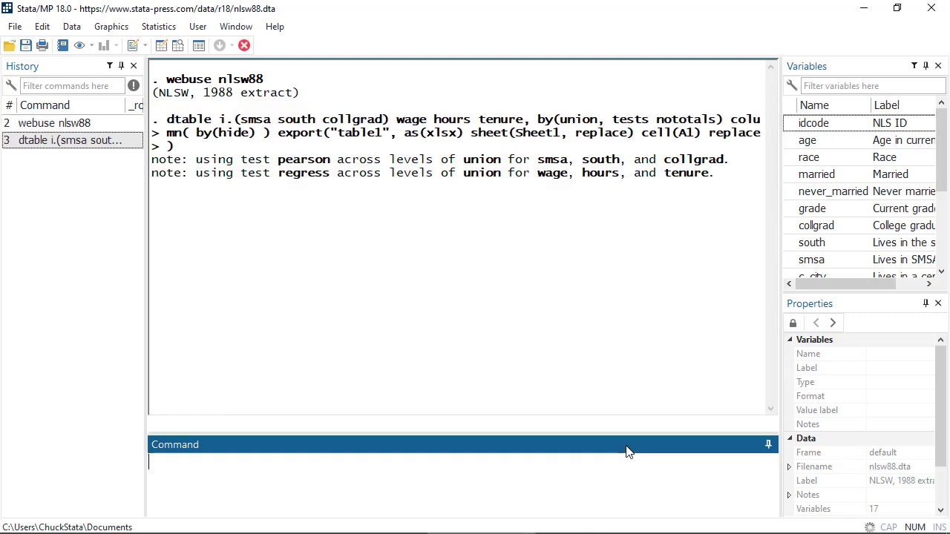
left_click(441, 373)
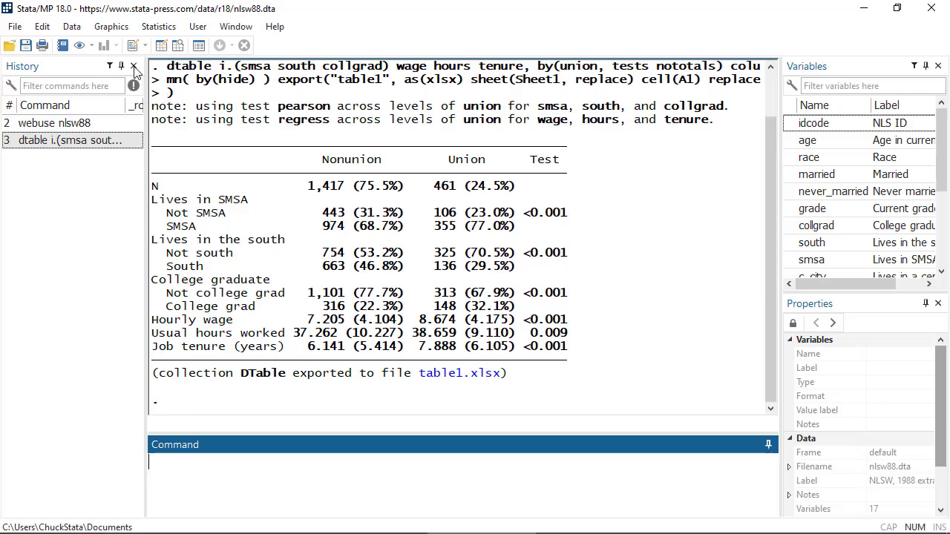
- Draw a histogram of tenure
left_click(111, 26)
left_click(119, 111)
left_click(359, 225)
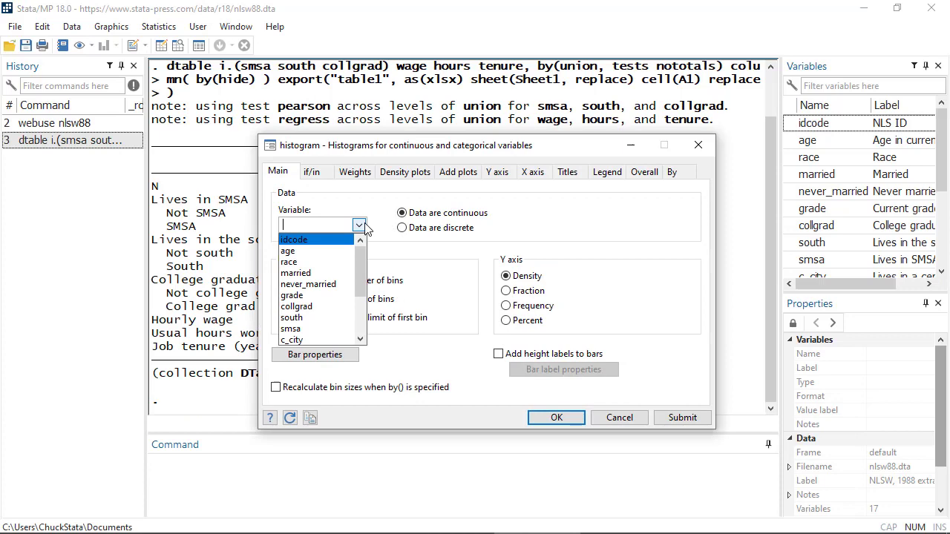
scroll(319, 311, "down", 3)
left_click(331, 340)
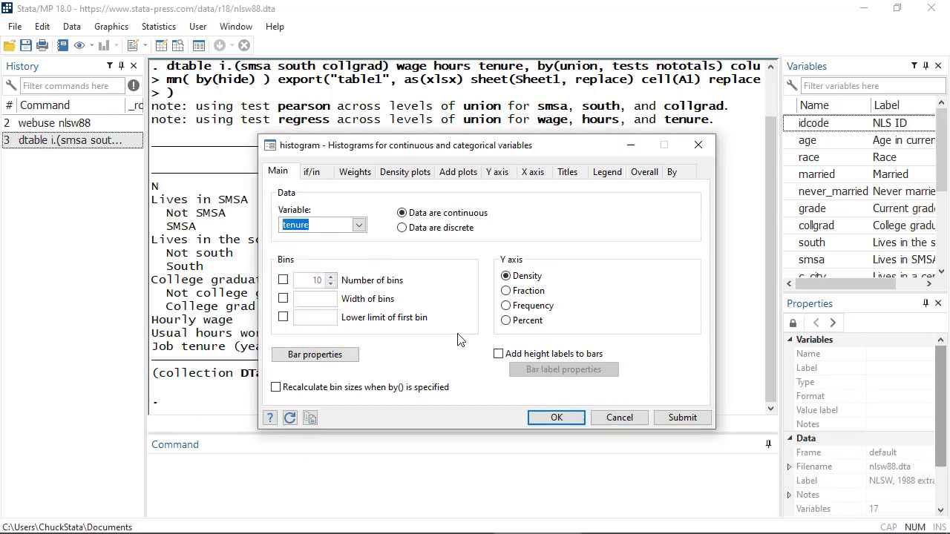
left_click(556, 418)
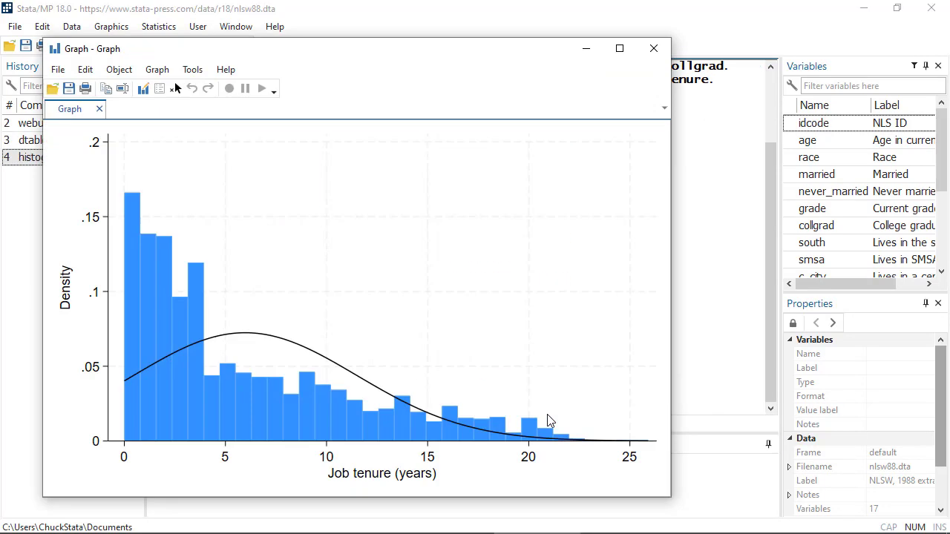
- Draw box plots of wage, hours, tenure and ttl_exp, then start defining a twoway scatter plot
left_click(653, 48)
left_click(96, 30)
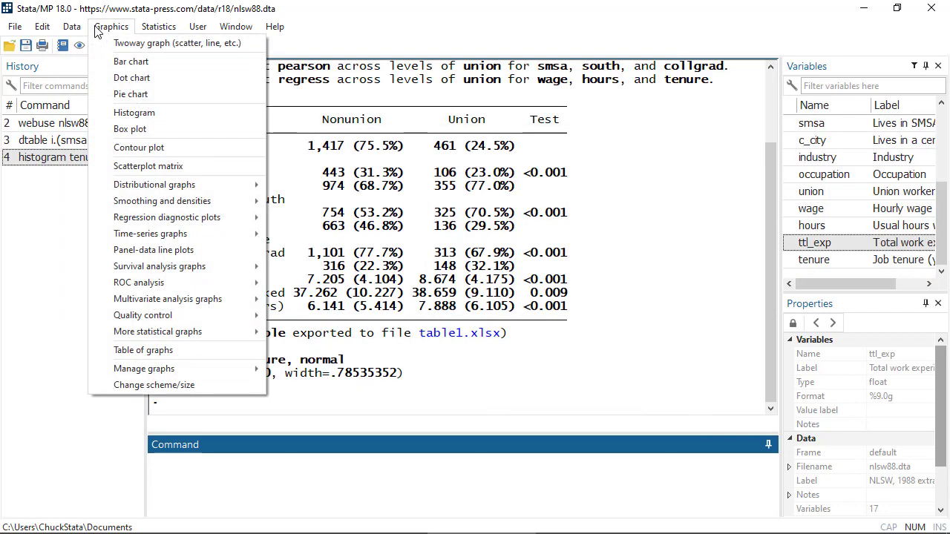
left_click(130, 129)
left_click(338, 289)
type("wage hours tenure ttl_exp")
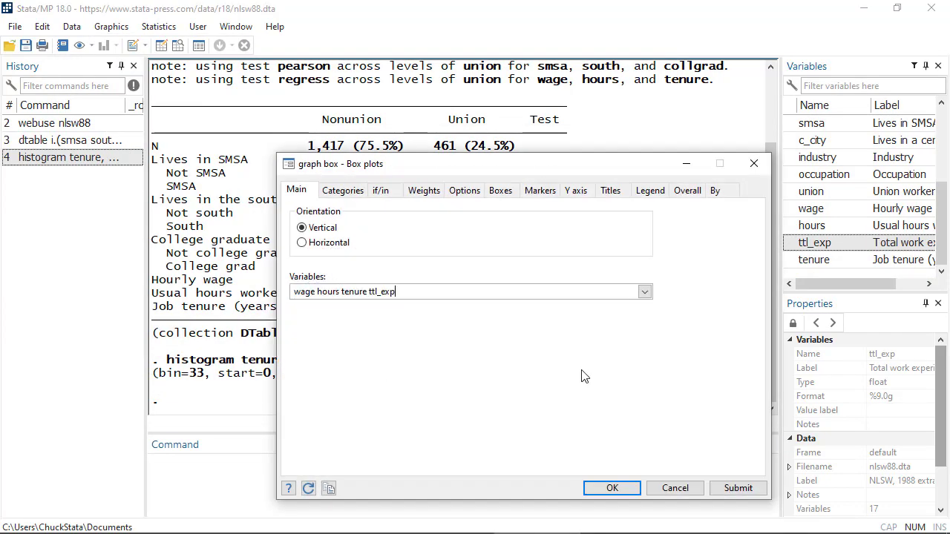
left_click(611, 488)
left_click(620, 49)
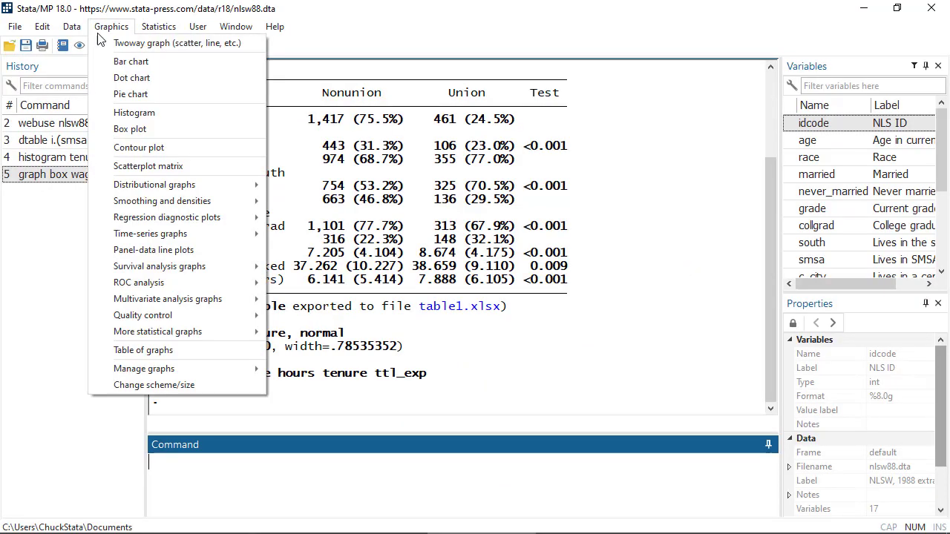
left_click(111, 40)
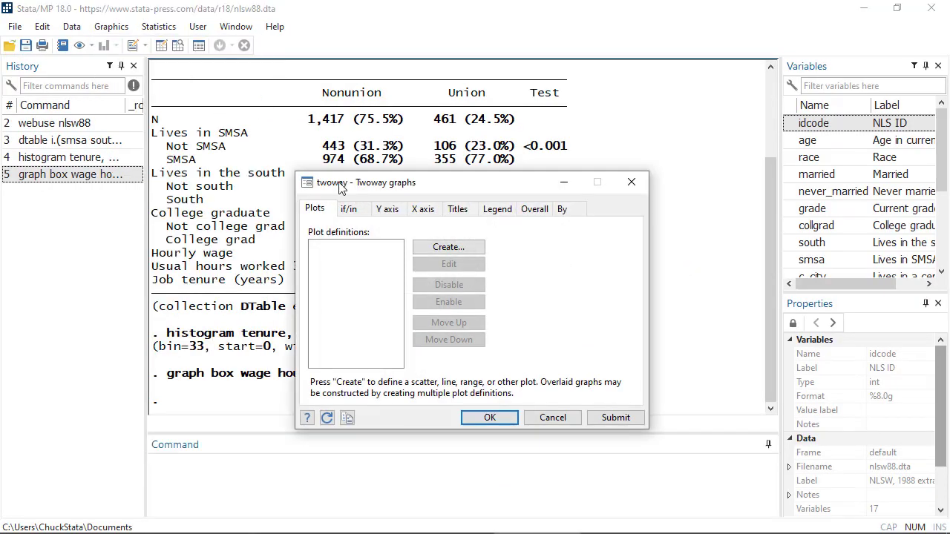
left_click(437, 250)
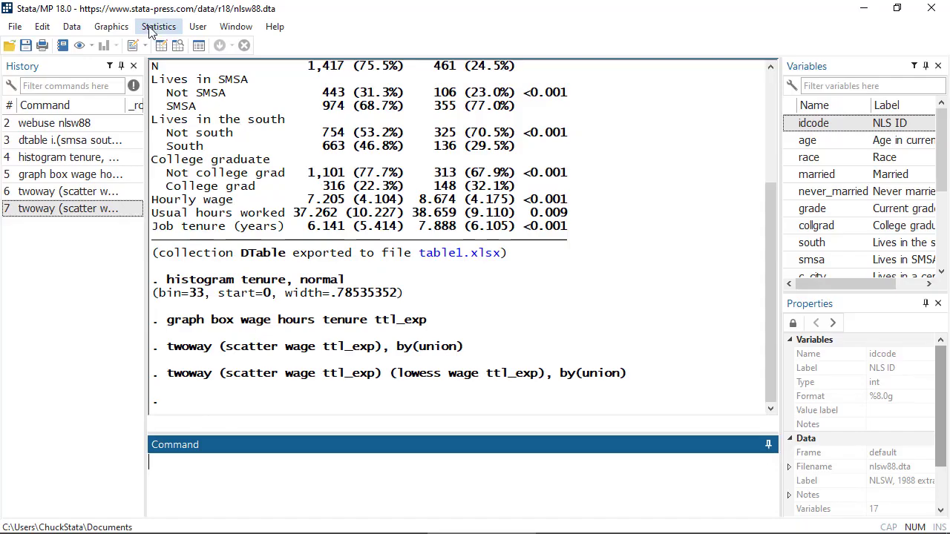
- Run BMA linear regression of wage on south, smsa, collgrad, union, tenure, ttl_exp and hours
left_click(158, 26)
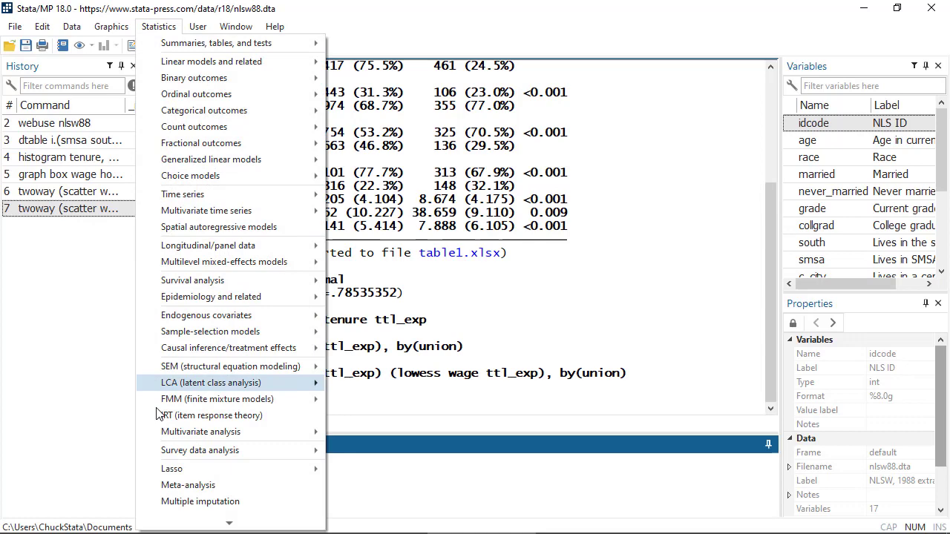
mouse_move(211, 484)
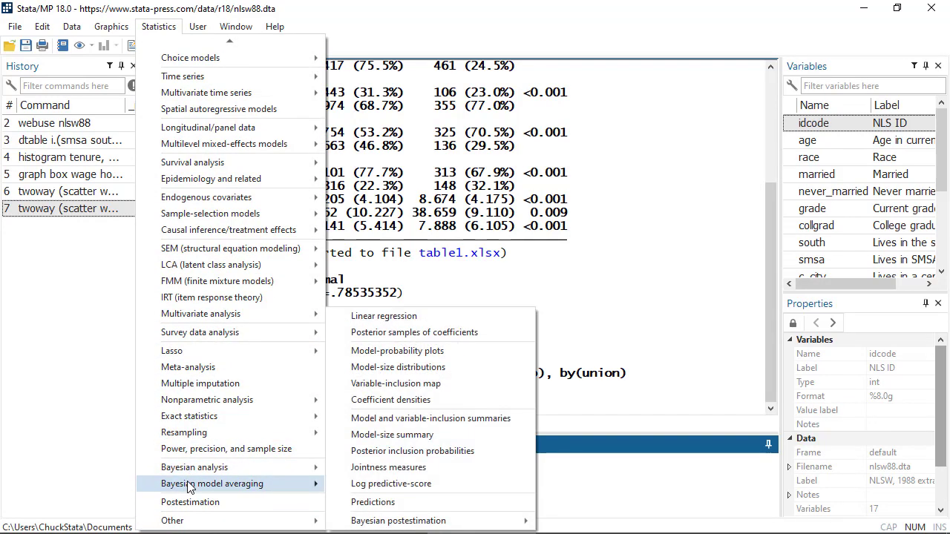
left_click(383, 317)
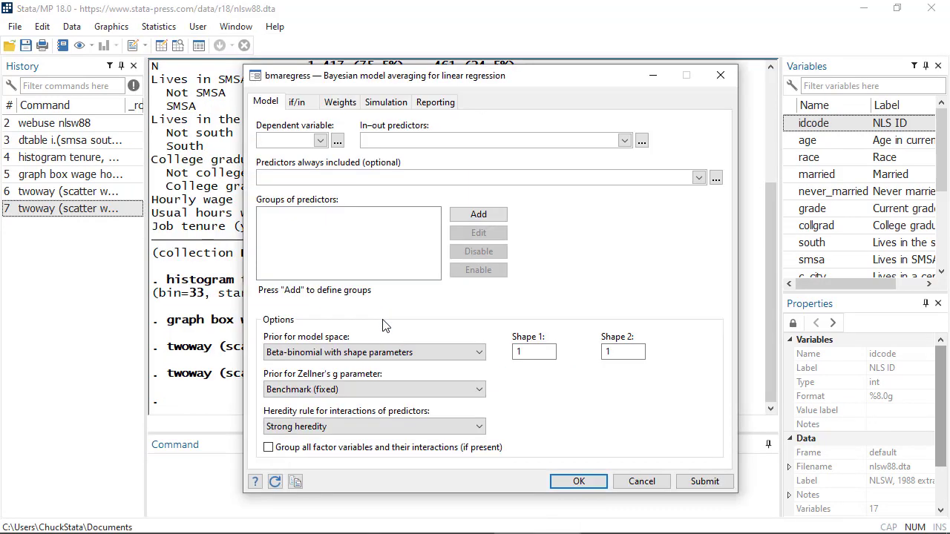
left_click(319, 140)
left_click_drag(323, 169, 323, 200)
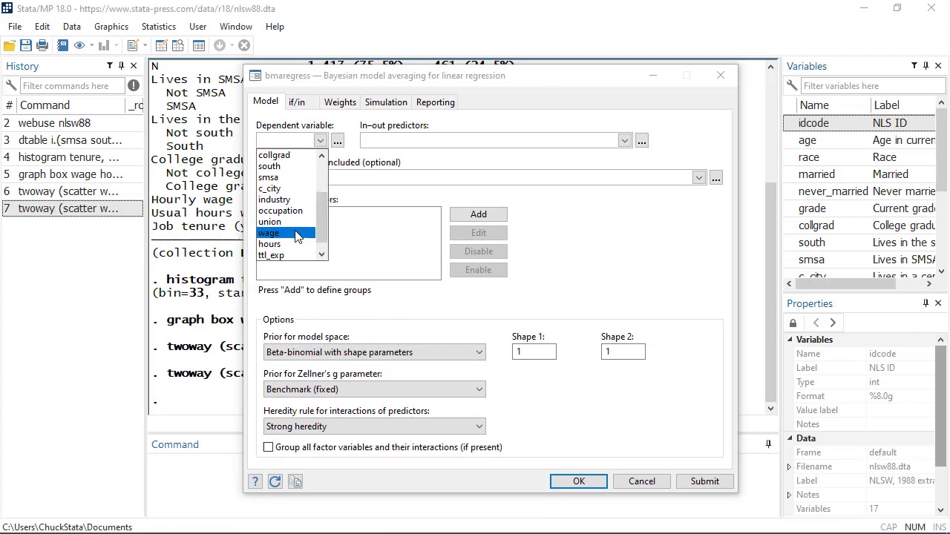
left_click(269, 233)
type("south smsa collgrad union tenure ttl_exp hours")
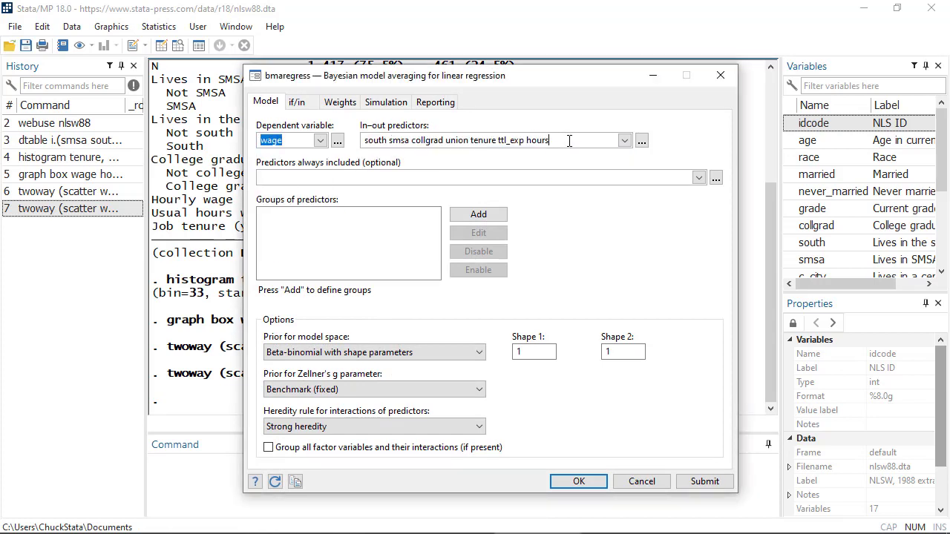
left_click(591, 482)
type("bmastat")
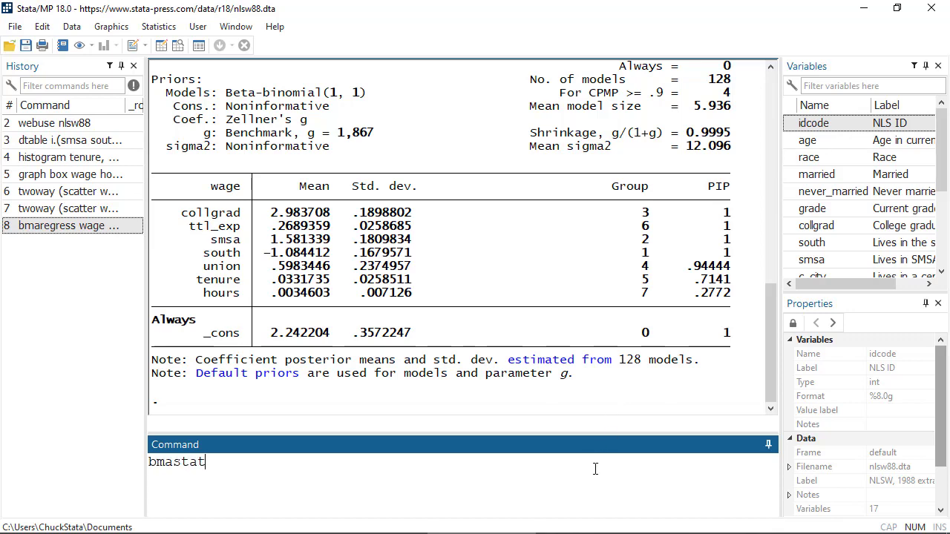
- Summarize the top BMA models, then compute credible-interval predictions named cr_l and cr_u
type("s models")
key("Return")
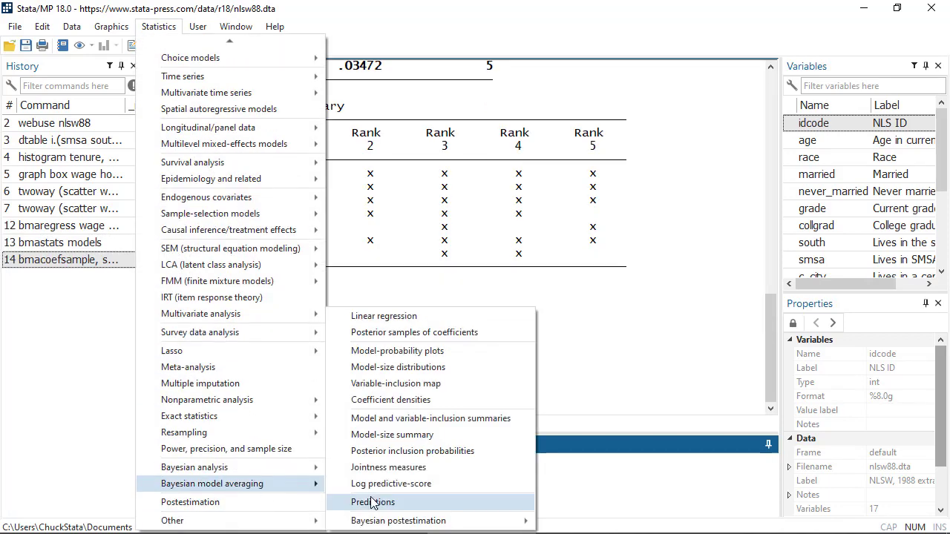
left_click(373, 501)
left_click(288, 243)
type("cr_l")
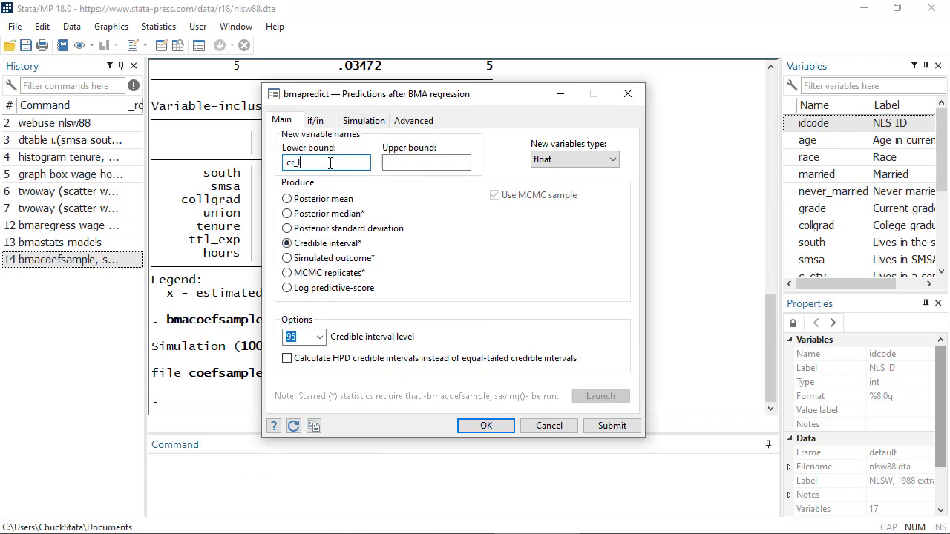
key("Tab")
type("cr")
left_click(485, 425)
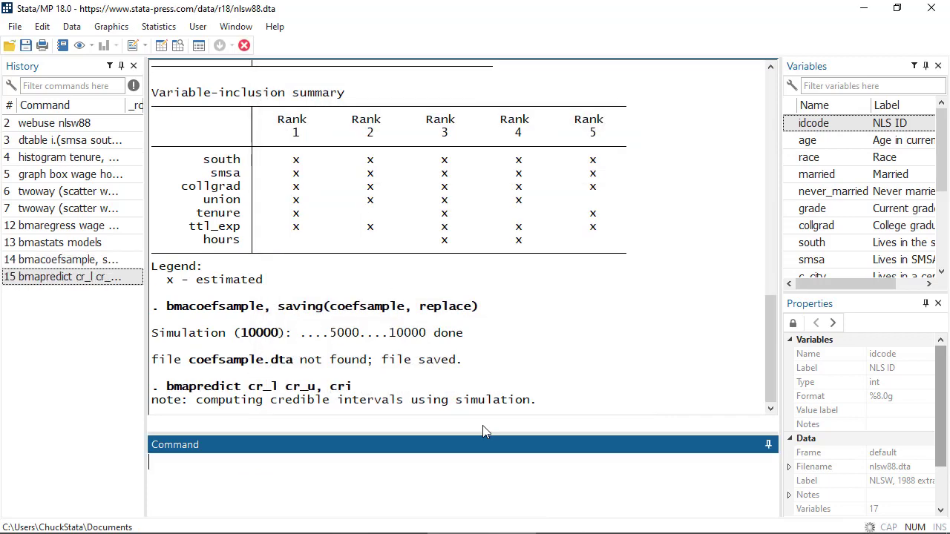
- Load the wellbeing data and fit mediate of wellbeing on exercise via bbonotonin
type("webuse wellbeing, clear")
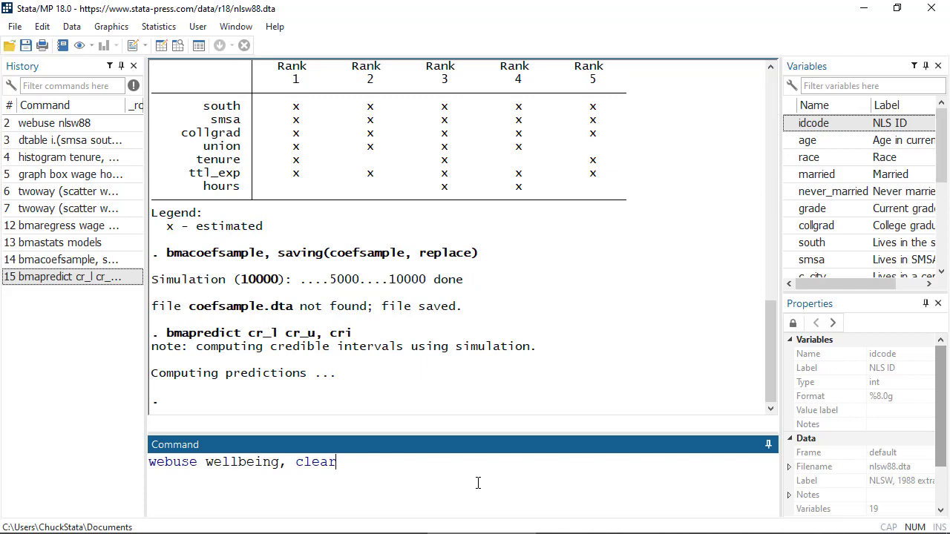
key("Return")
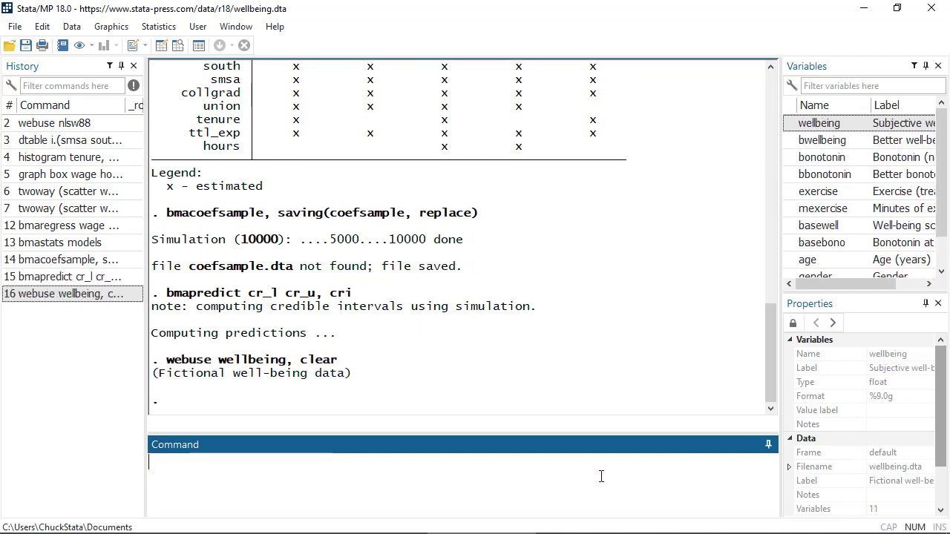
type("mediate (wellbeing age i.hstatus) (bbonotonin age i.gender, logit) (exercise), nie nde te pomeans")
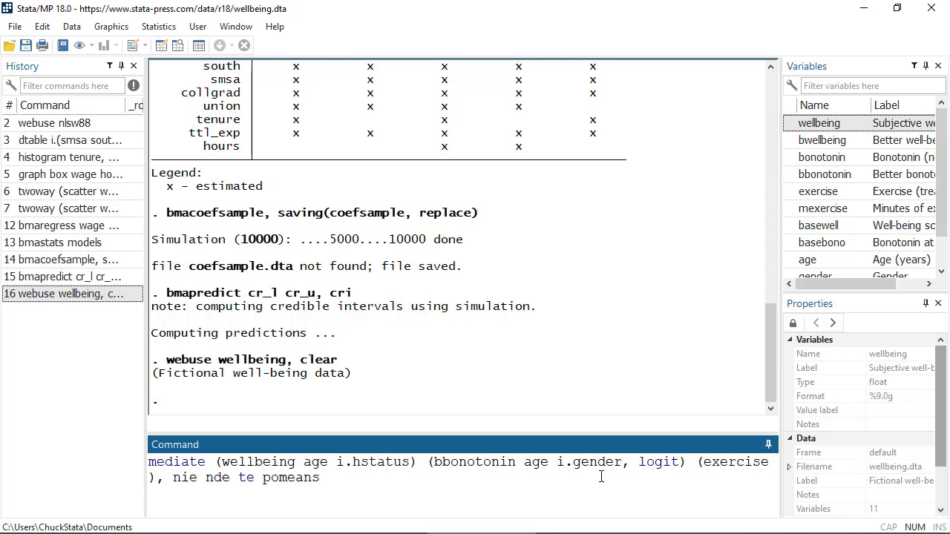
key("Return")
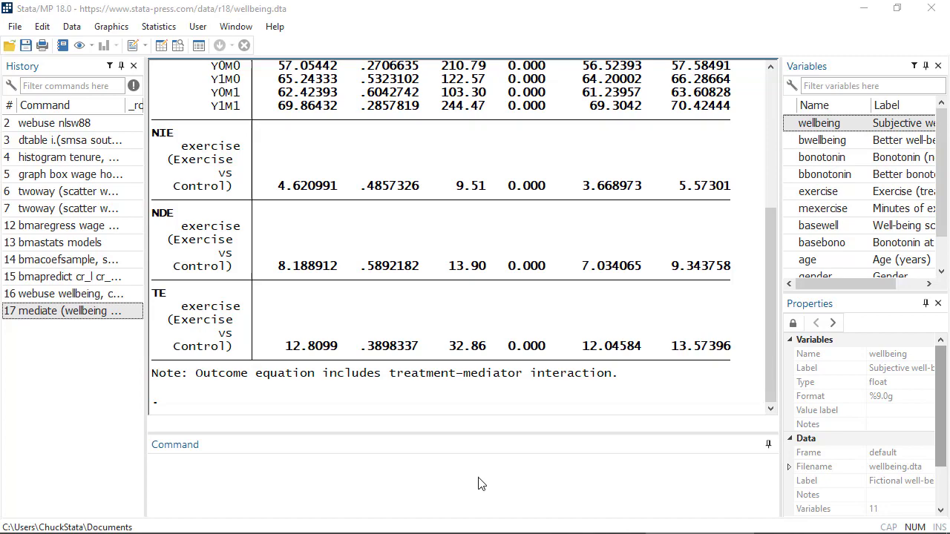
- Browse the mediate help, then compute the proportion mediated with estat proportion
left_click(744, 483)
type("help mediate")
key("Return")
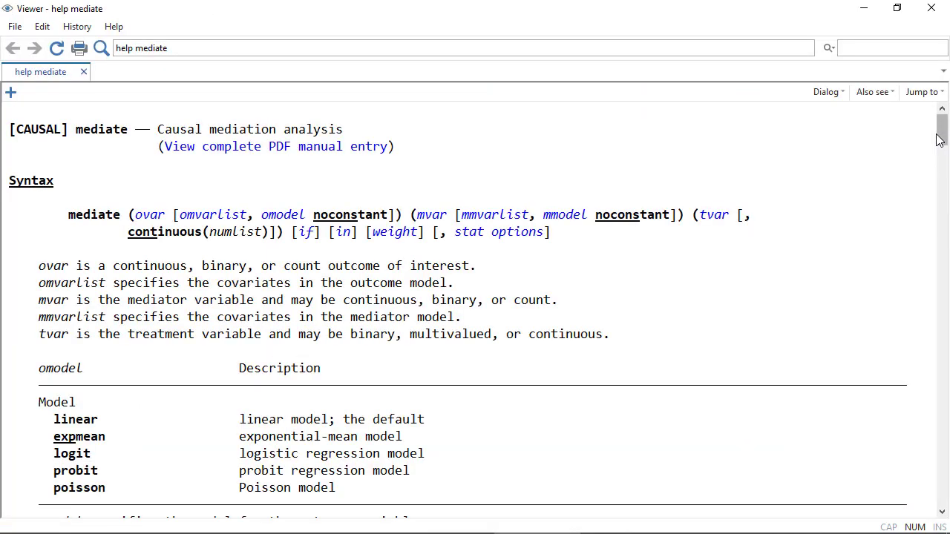
scroll(744, 483, "down", 5)
scroll(744, 483, "down", 8)
type("estat proportion")
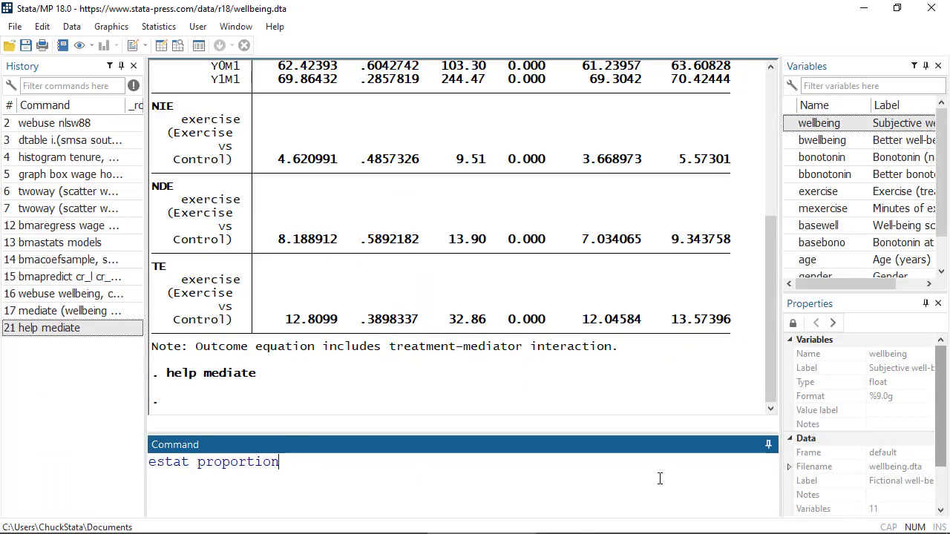
key("Return")
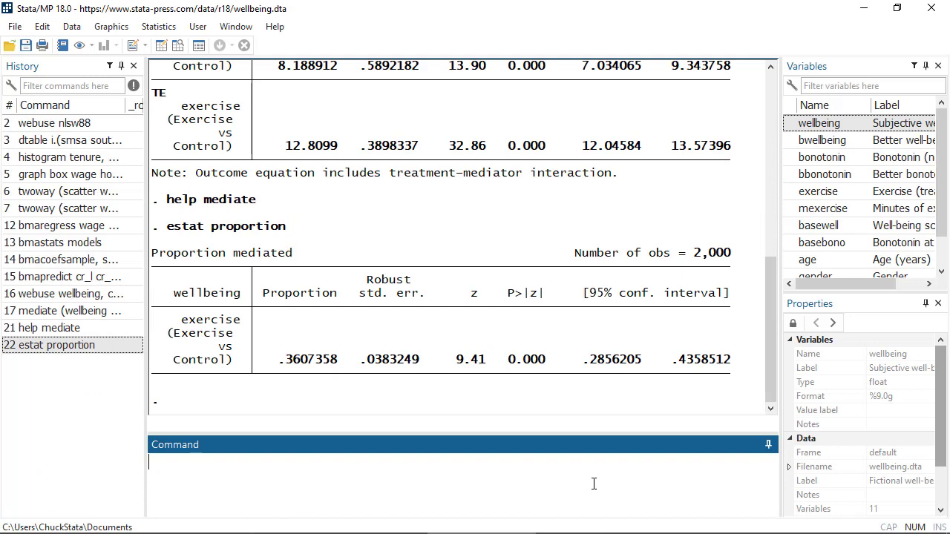
type("webuse hhabits, clear")
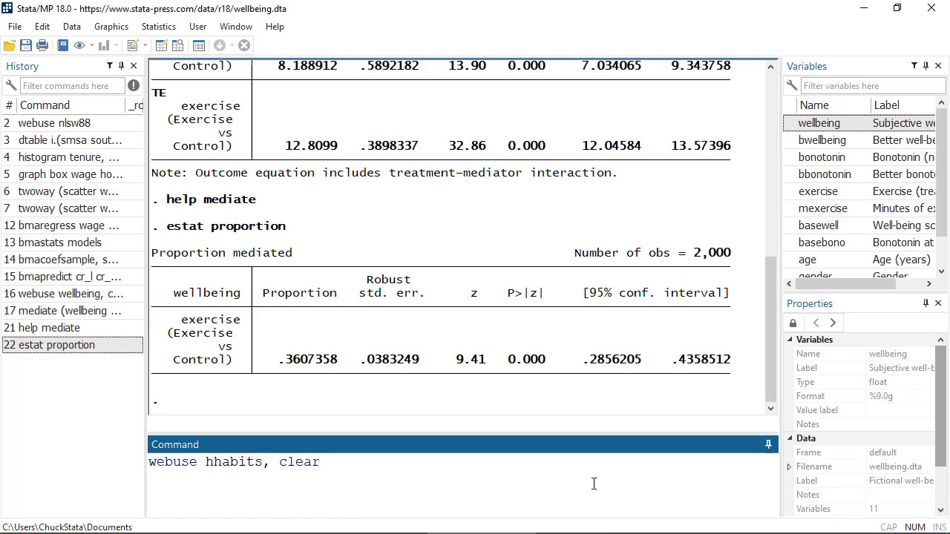
- Load hhabits and fit hdidregress aipw on bmi with group(schools) and time(year)
key("Return")
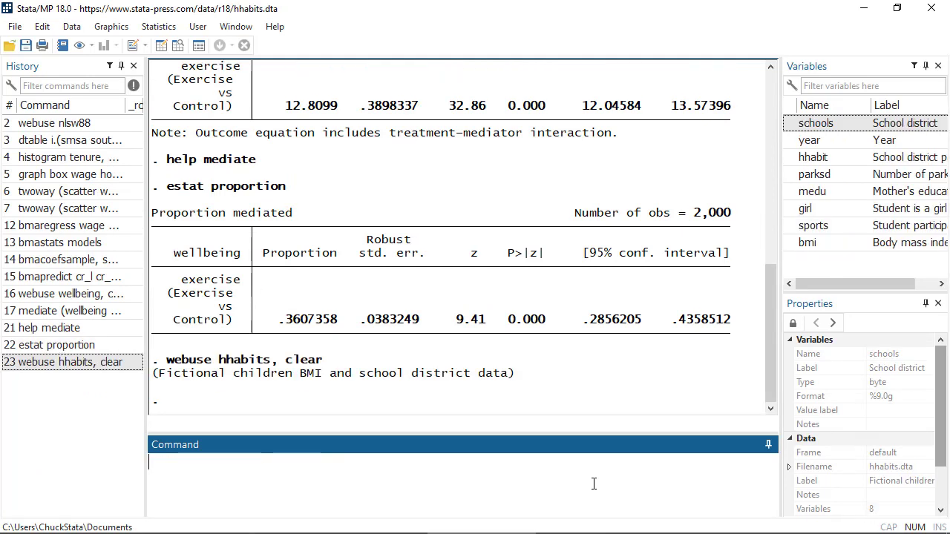
type("hdidregress aipw (bmi girl sports) (hhabit parksd medu), group(schools) time(year)")
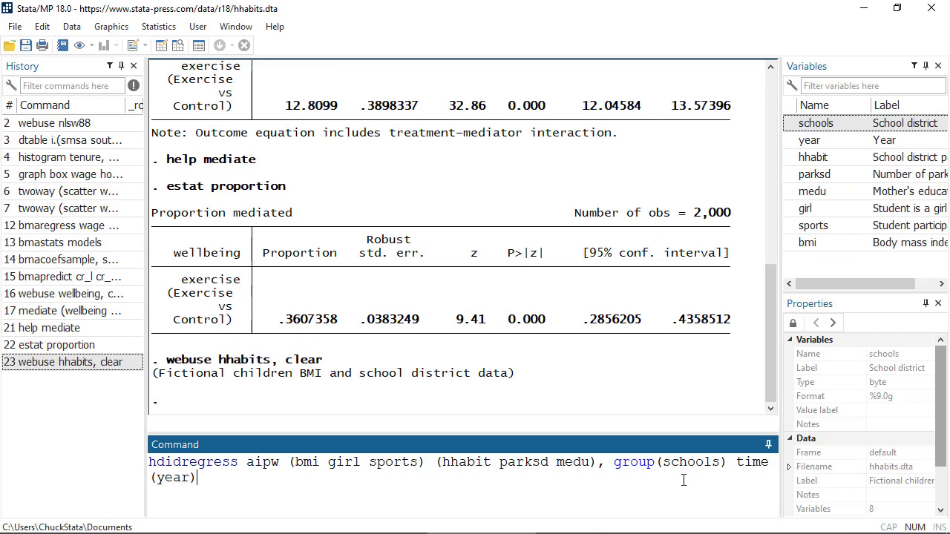
key("Return")
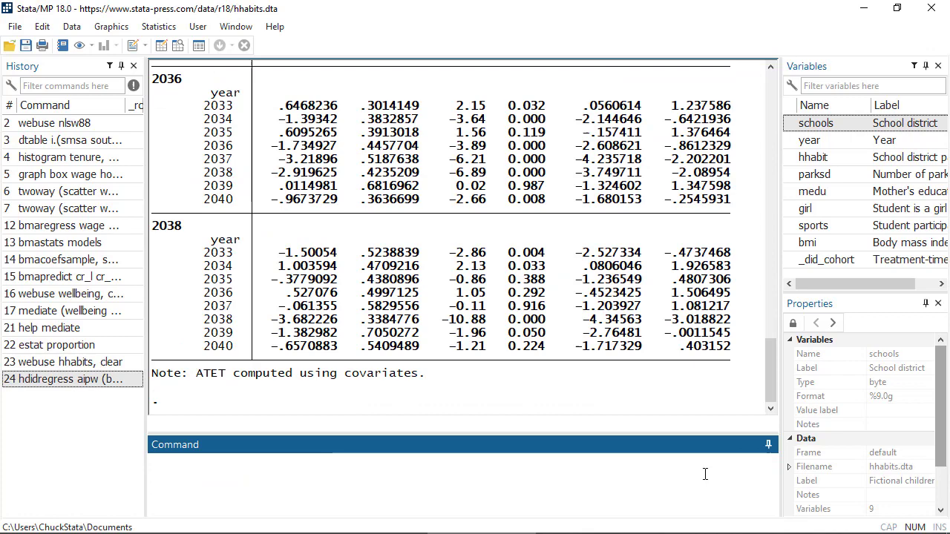
mouse_move(770, 368)
left_mouse_down()
mouse_move(771, 252)
mouse_move(769, 382)
left_mouse_up()
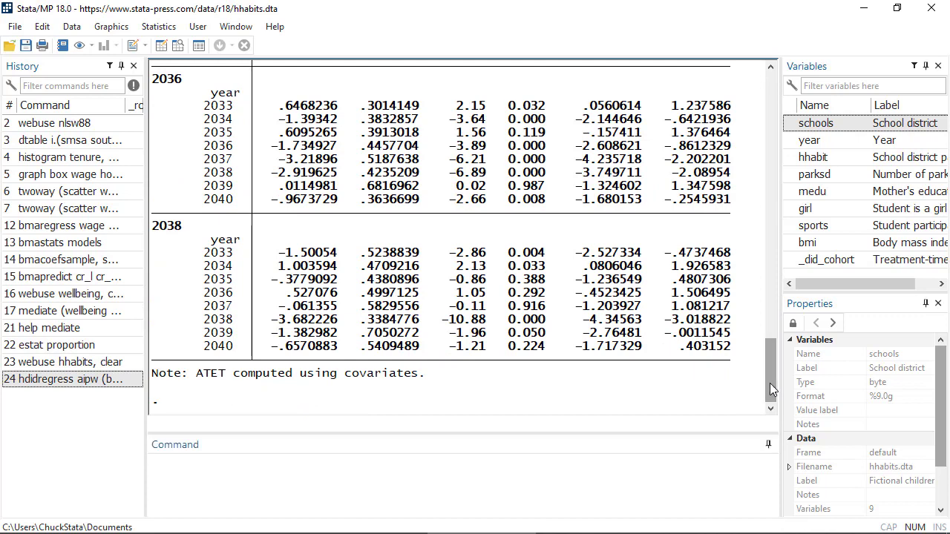
- Plot the cohort ATETs and compute the overall aggregated ATET of about −1.92
left_click(538, 472)
type("estat atetplot")
key("Return")
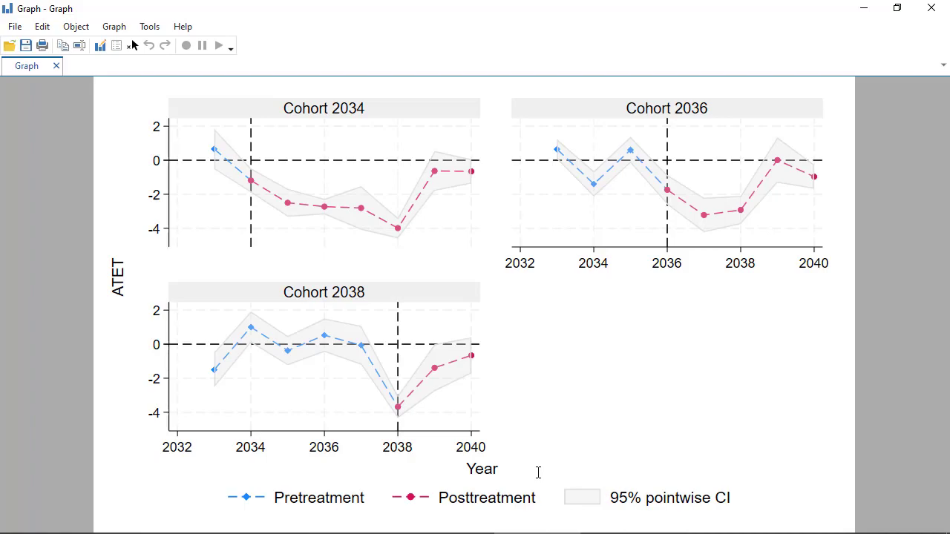
key("alt+Tab")
type("estat aggregation")
key("Return")
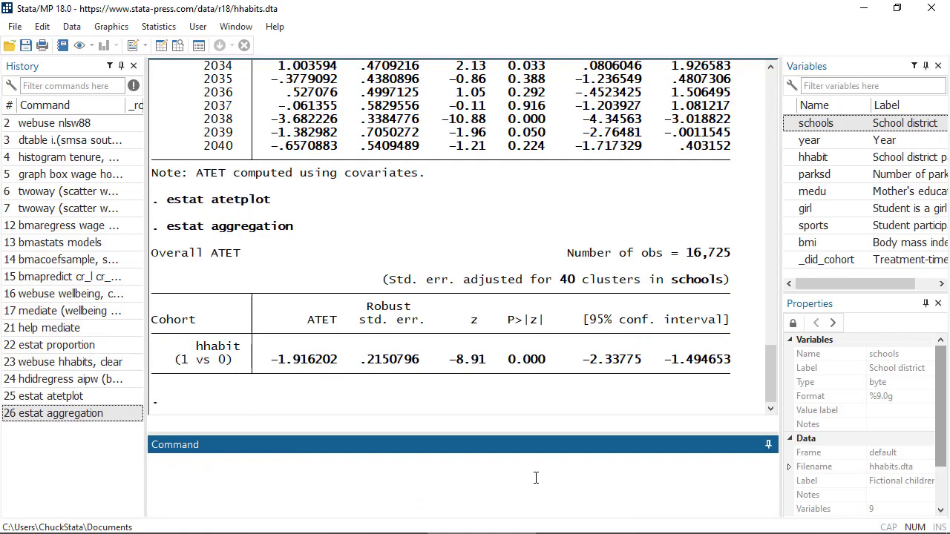
- Open the log-rank group sequential design for survival rates in the power and sample-size tool
left_click(157, 27)
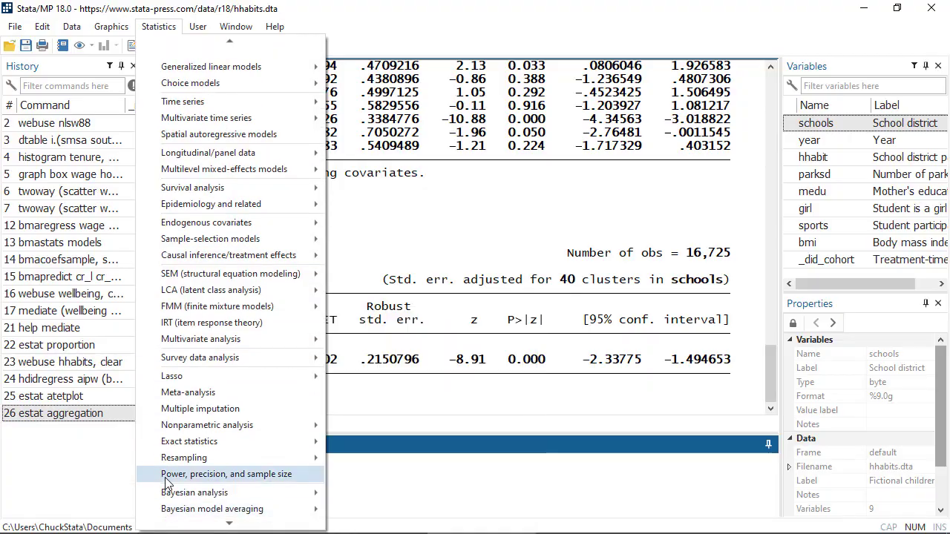
left_click(167, 475)
left_click(7, 222)
left_click(35, 259)
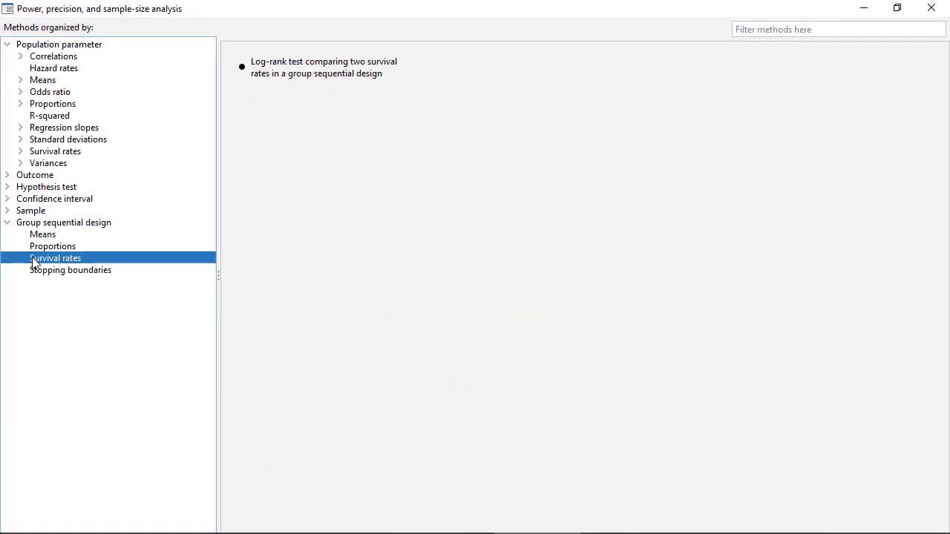
double_click(291, 73)
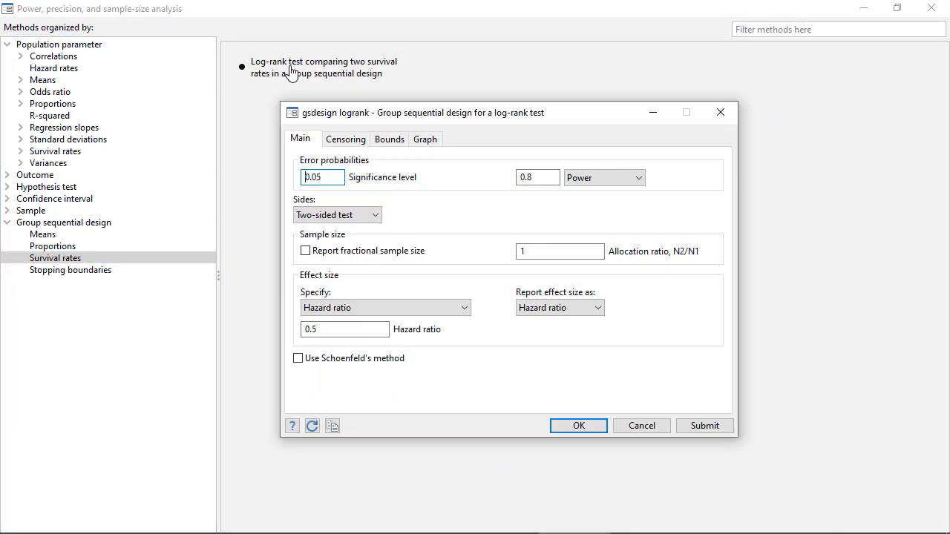
- Use error-spending O'Brien–Fleming-style efficacy and futility bounds over five analyses, and run the design
left_click(389, 141)
left_click(385, 172)
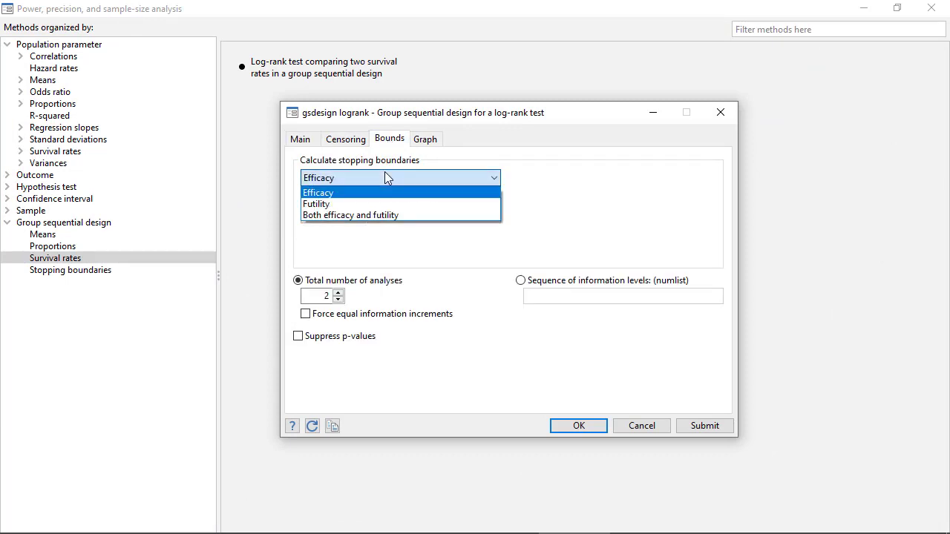
left_click(384, 215)
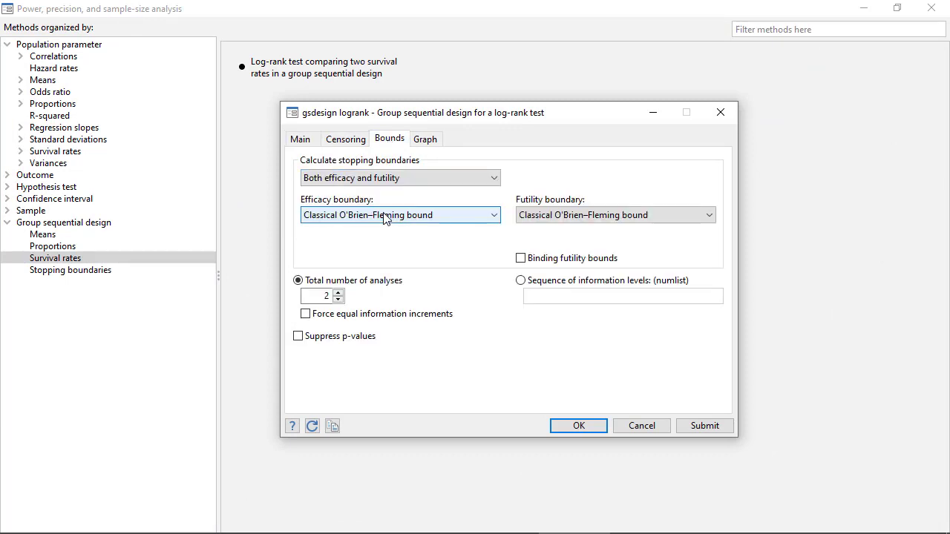
left_click(382, 272)
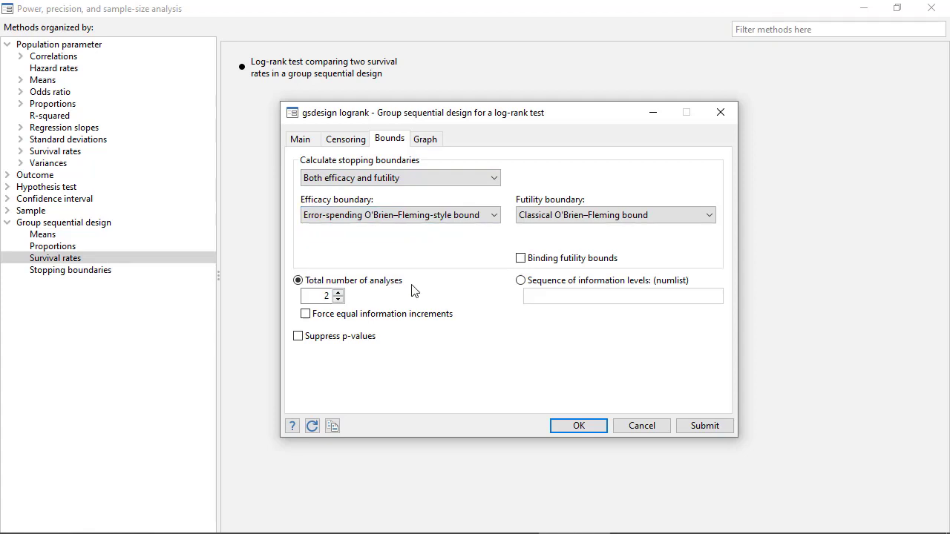
left_click(552, 215)
left_click(551, 276)
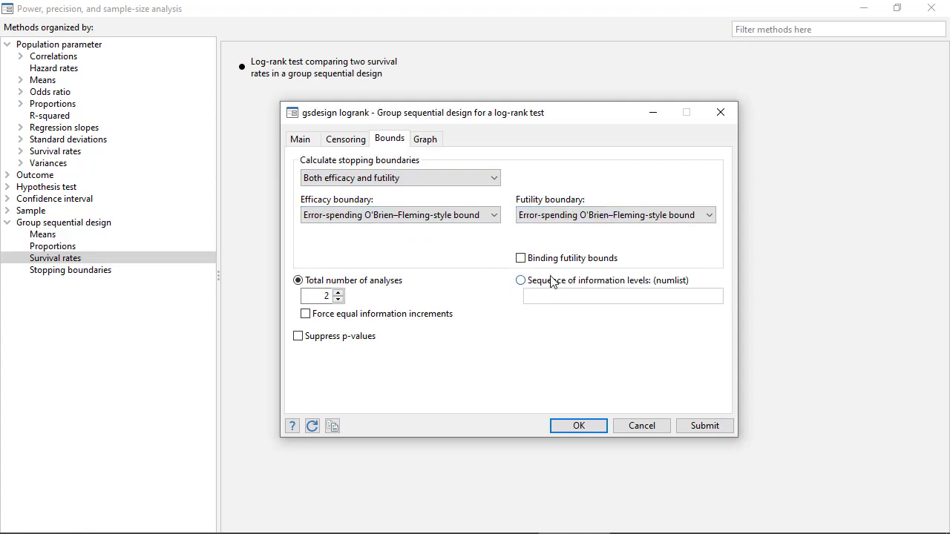
left_click(338, 293)
left_click(557, 427)
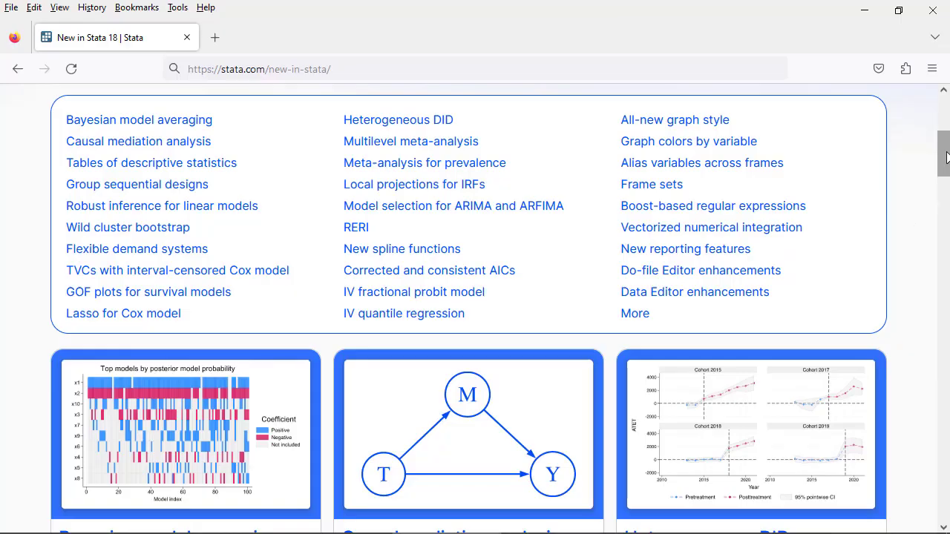
- Go from the Causal mediation analysis feature page to the mediate PDF's Methods and formulas
mouse_move(943, 152)
left_mouse_down()
mouse_move(943, 329)
mouse_move(943, 182)
left_mouse_up()
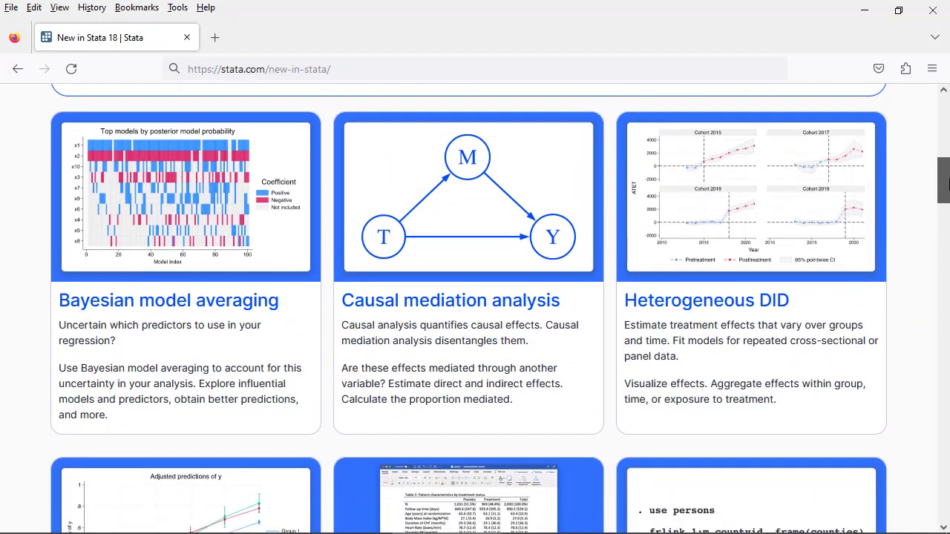
left_click(503, 302)
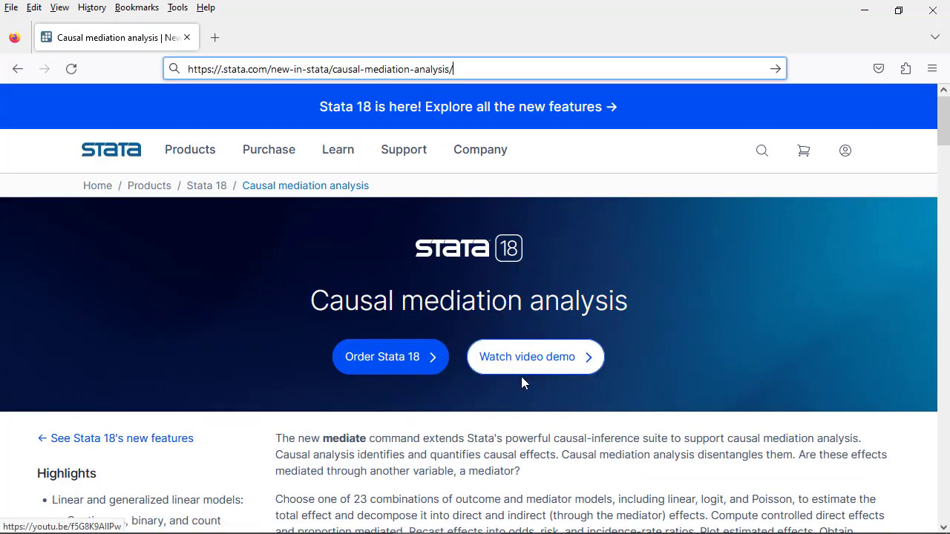
mouse_move(942, 121)
left_mouse_down()
mouse_move(939, 328)
mouse_move(924, 430)
mouse_move(927, 413)
left_mouse_up()
left_click(820, 436)
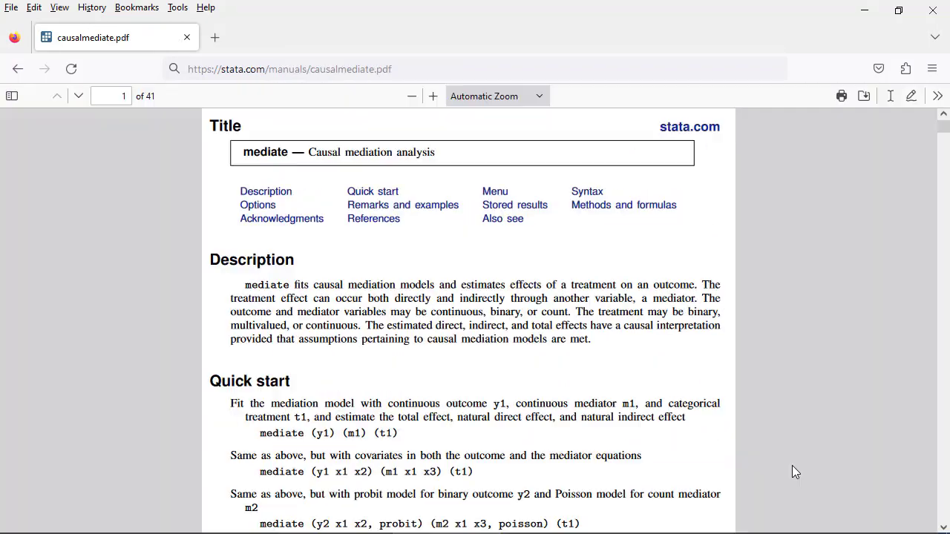
left_click(643, 206)
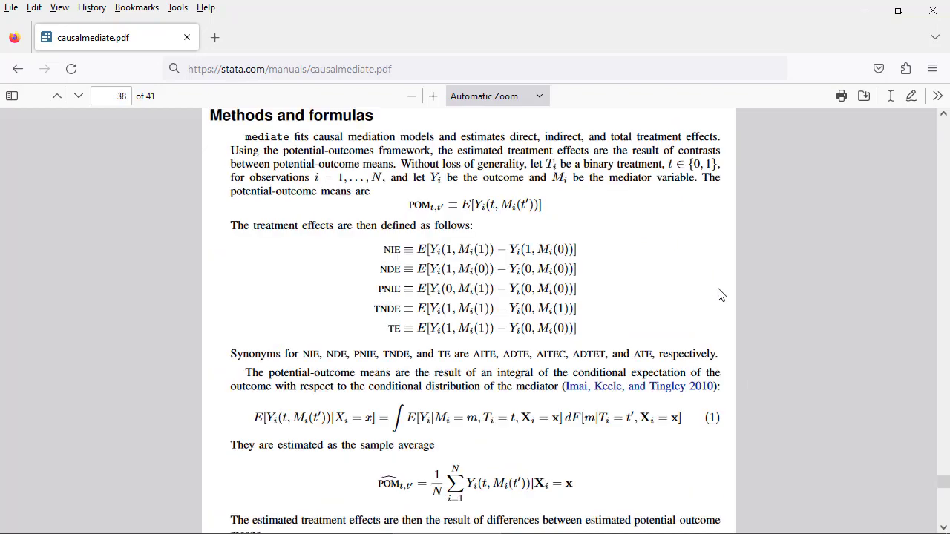